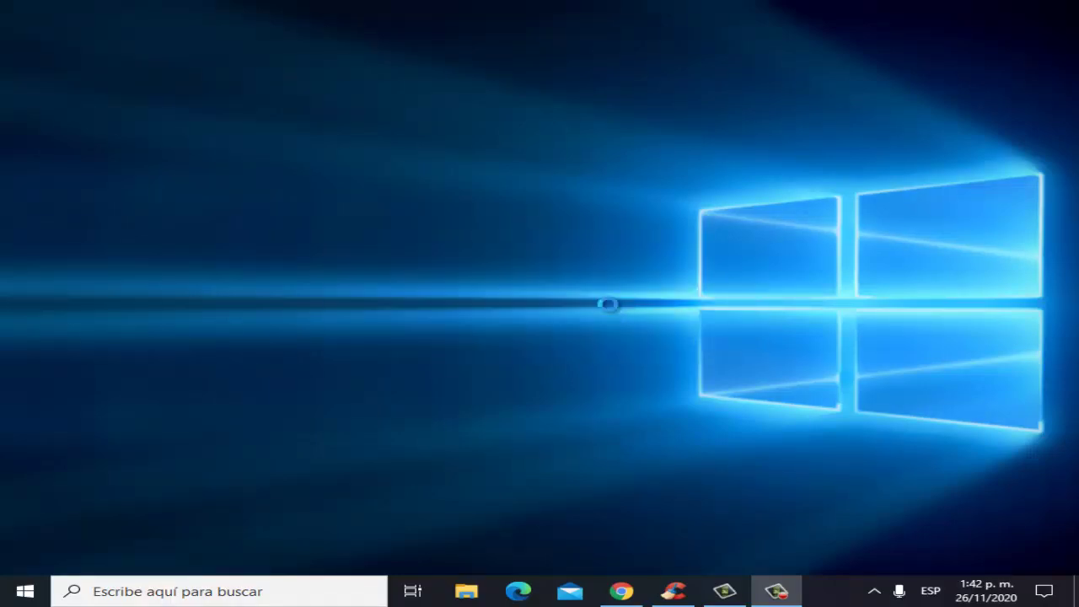
Open Task Manager and end the Steam Client Service and Steam Client Bootstrapper tasks
key(ctrl+shift+Escape)
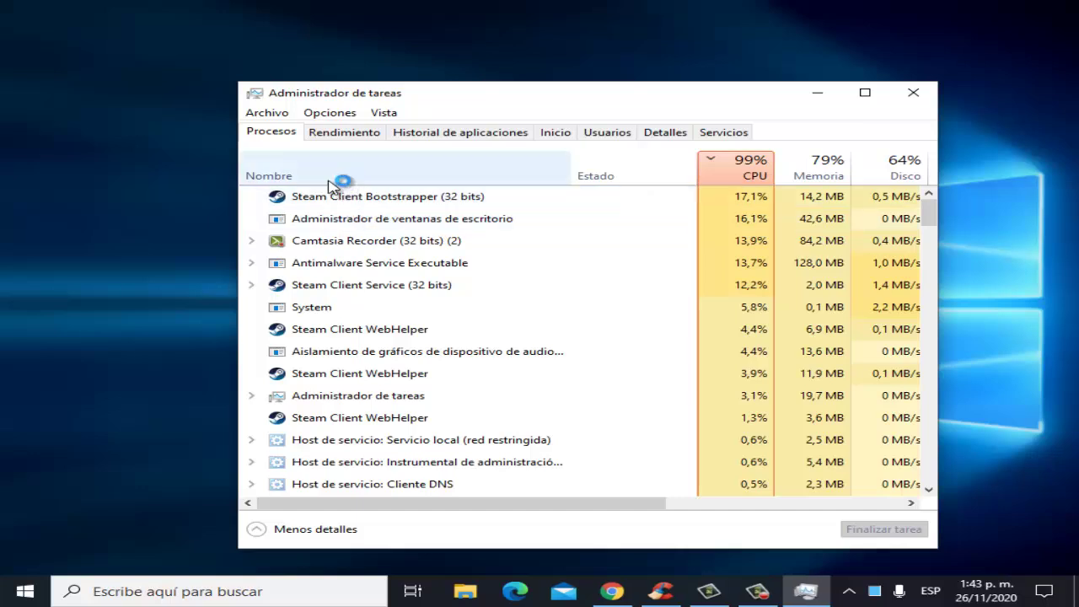
click(344, 268)
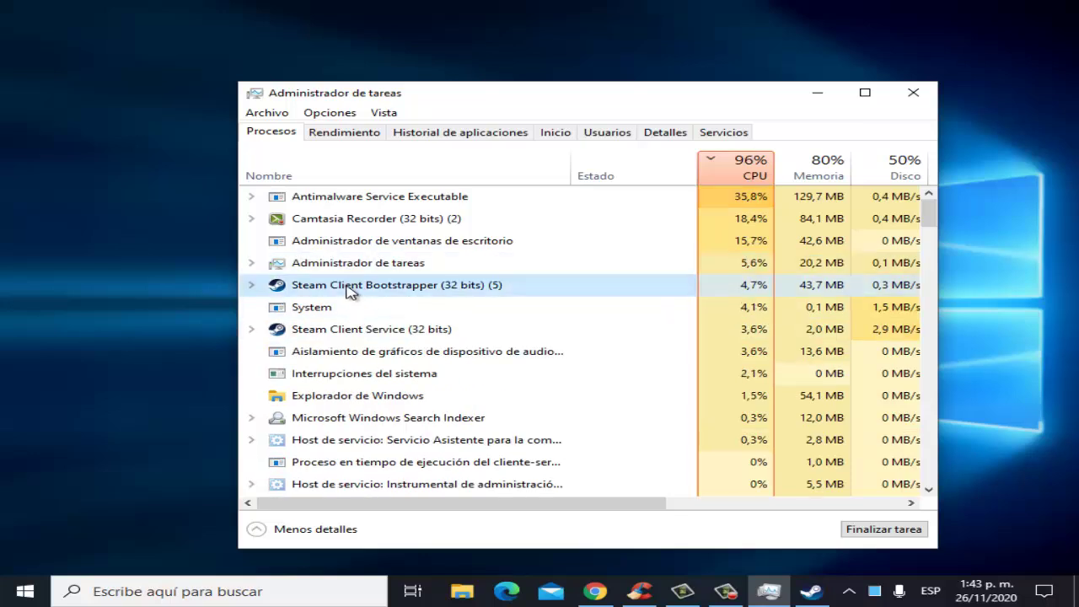
right_click(344, 290)
click(326, 306)
right_click(327, 309)
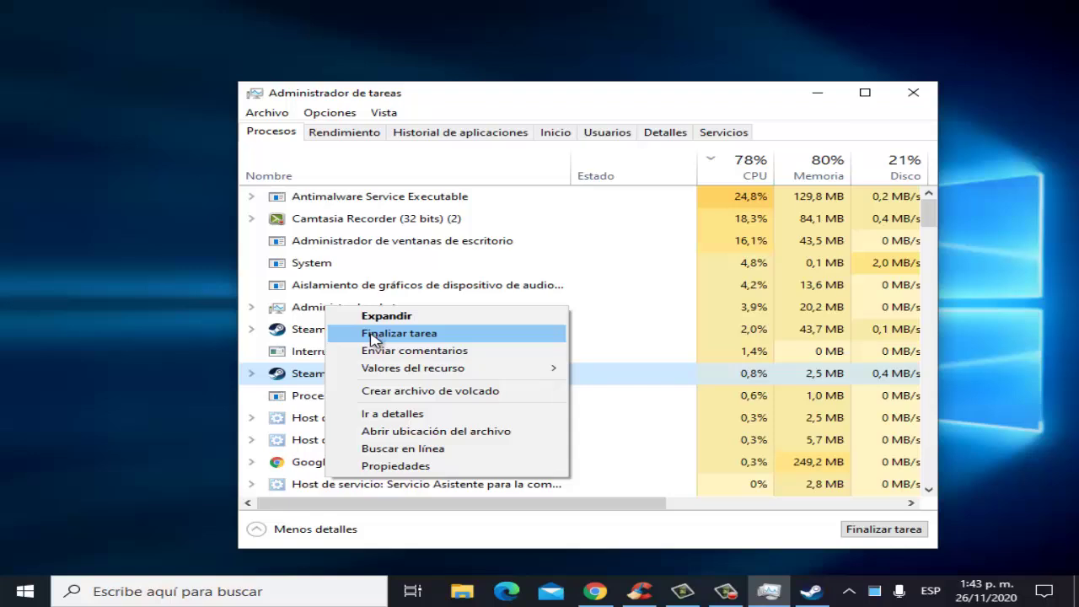
click(437, 337)
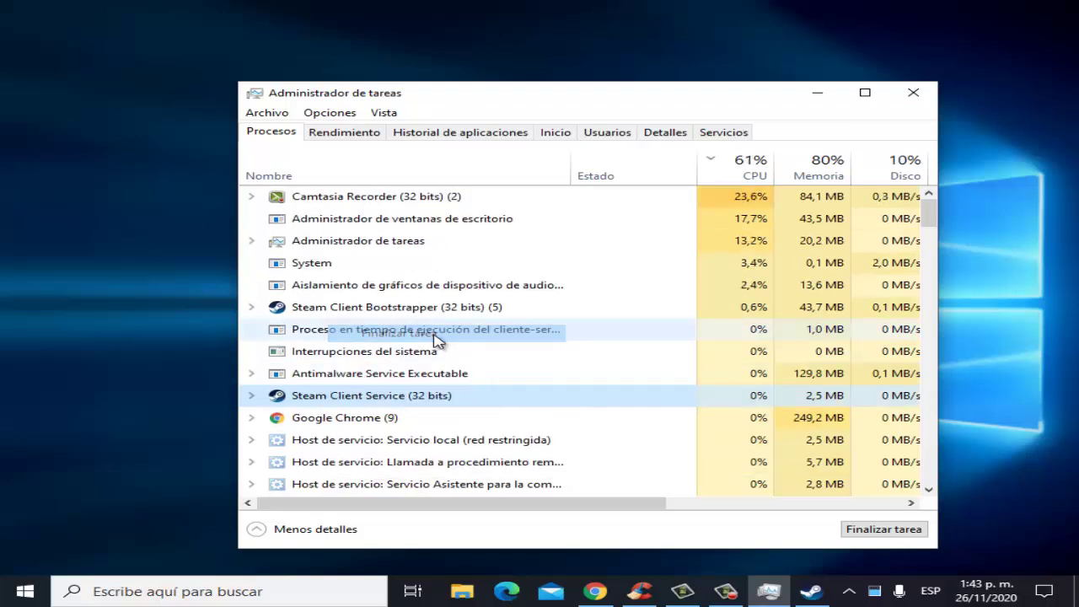
right_click(381, 313)
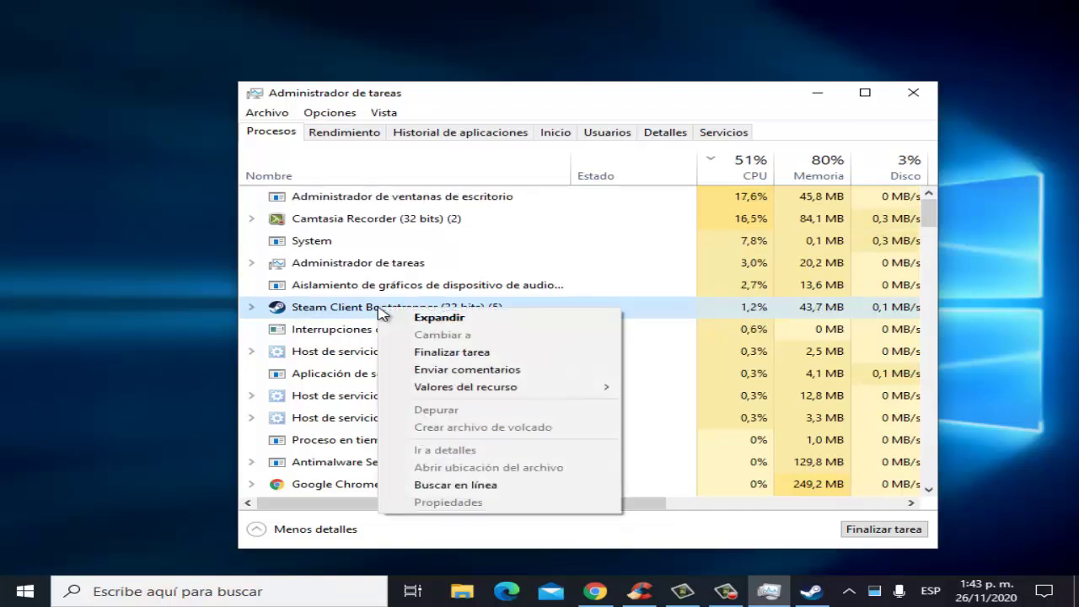
click(481, 351)
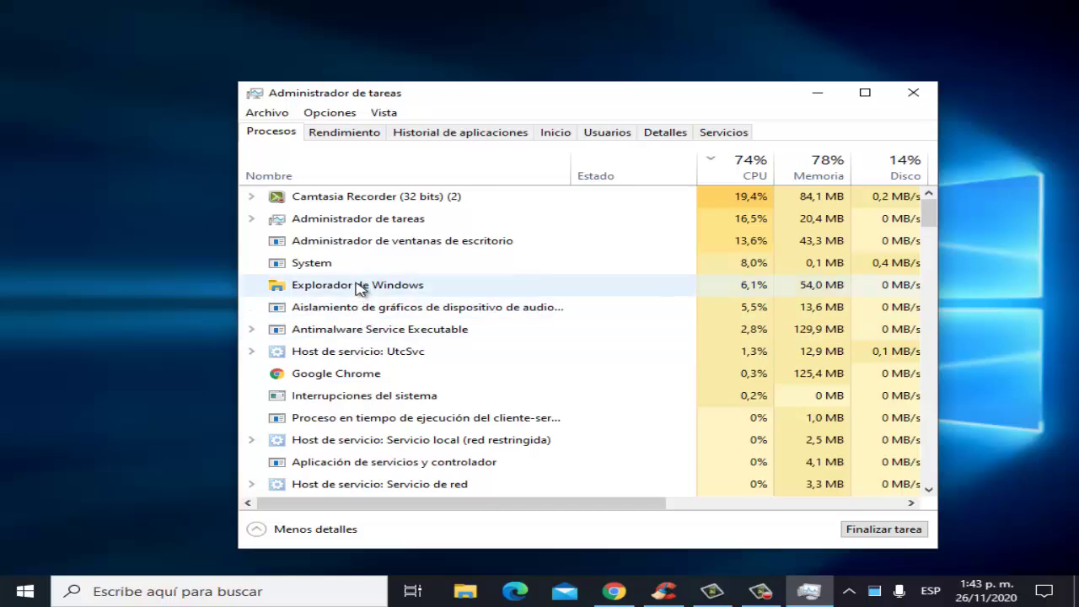
Check the rest of the running process list for remaining Steam entries, and close Task Manager
scroll(358, 287, down, 1)
scroll(358, 287, down, 12)
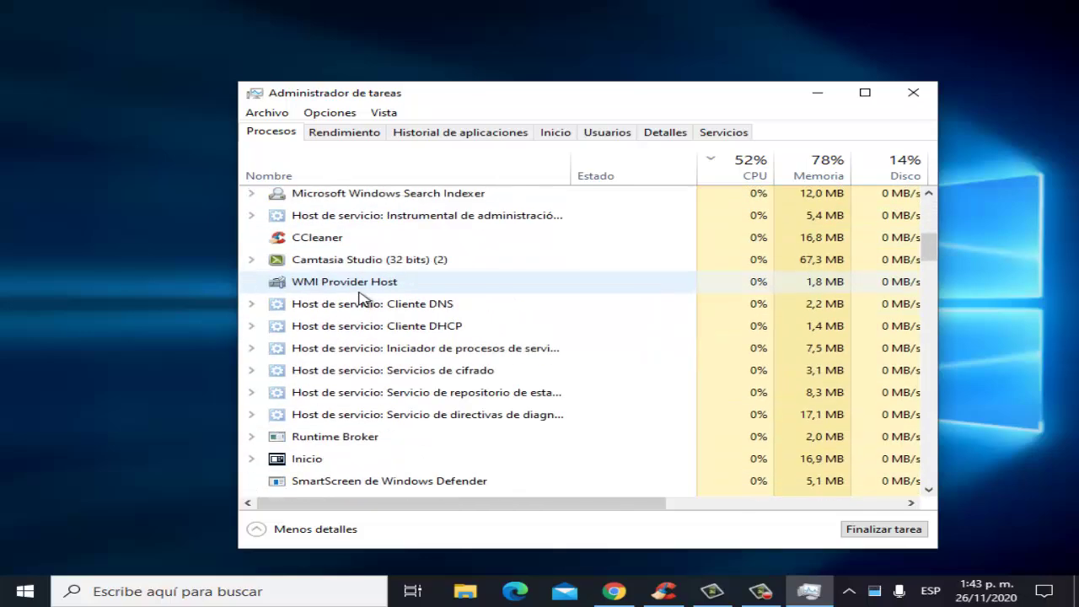
scroll(371, 335, down, 15)
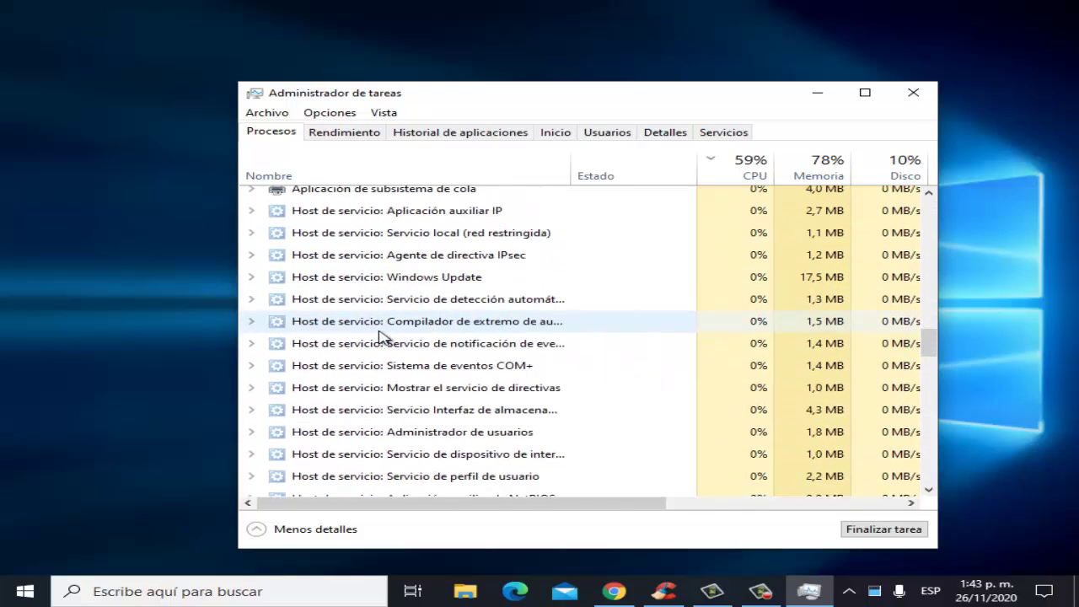
scroll(516, 349, down, 15)
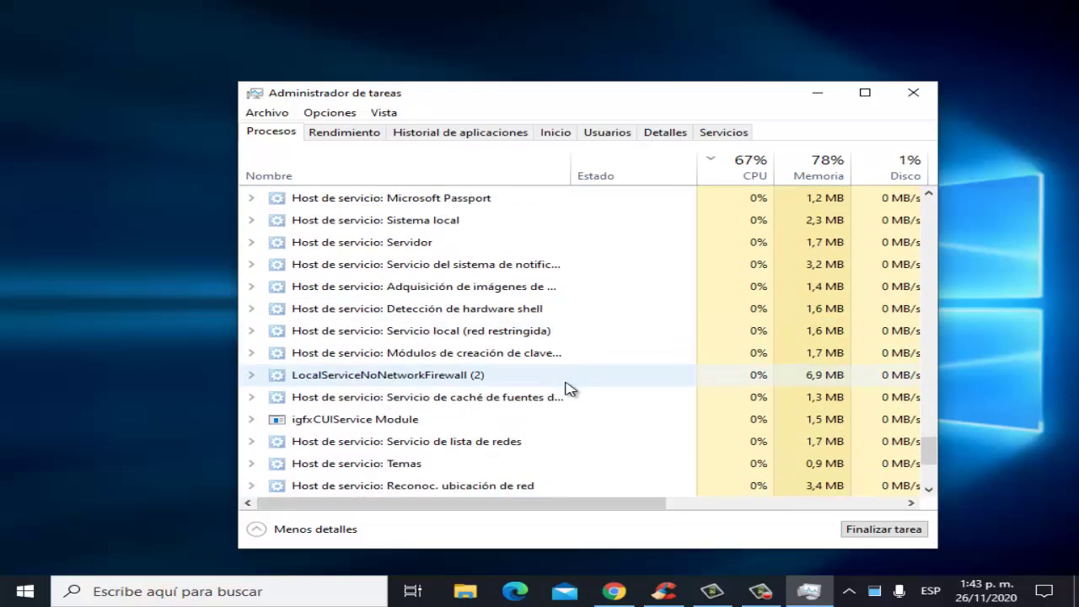
scroll(716, 412, up, 5)
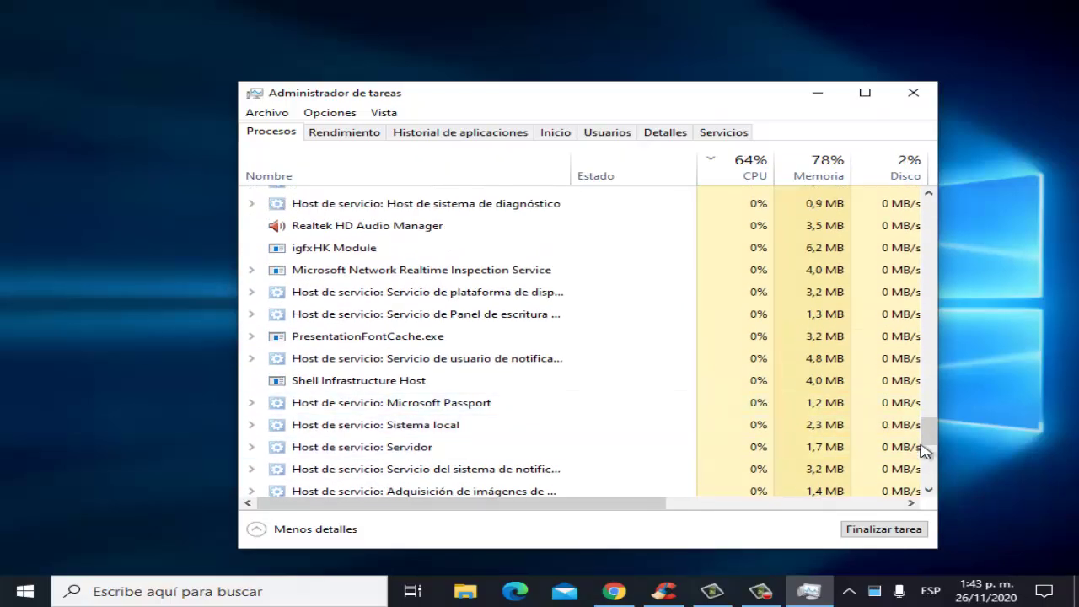
drag(930, 429, 965, 212)
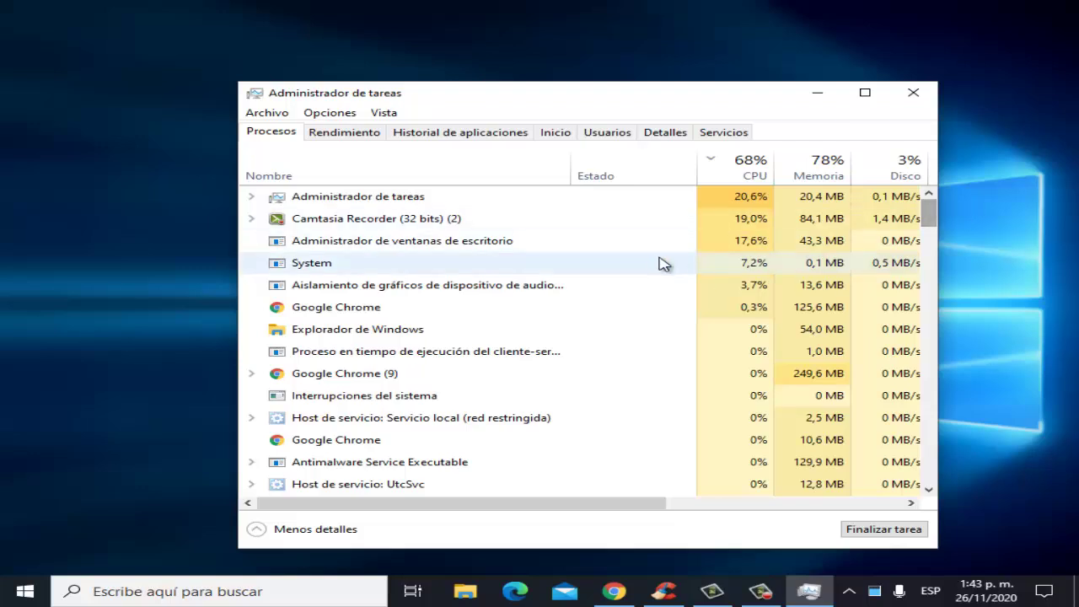
click(914, 93)
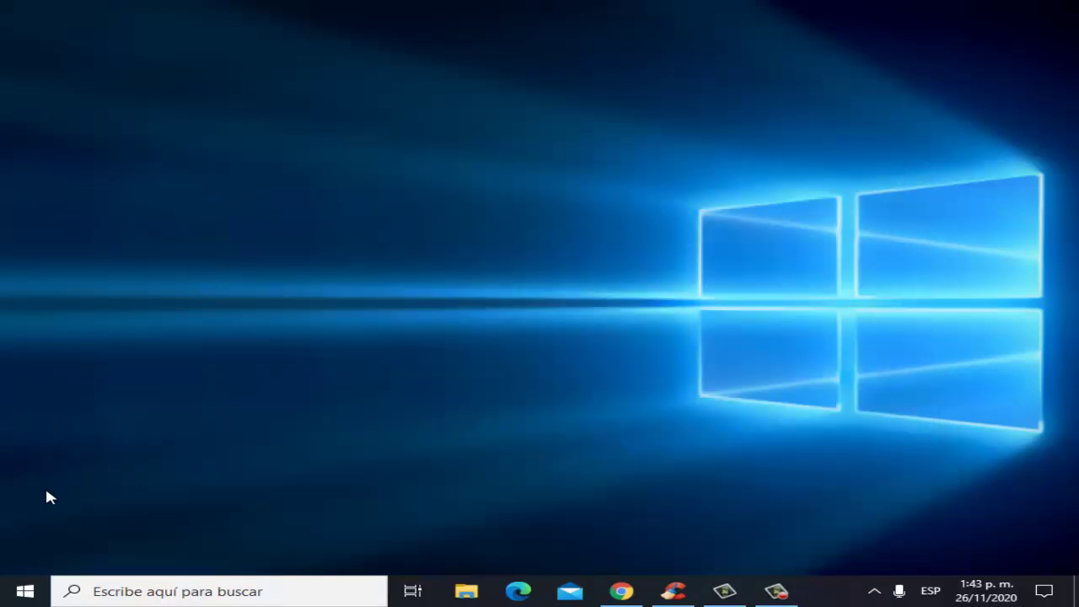
Search the installed apps in Windows Settings for "steam", expand the Steam entry to show its uninstall option, and minimize Settings
click(20, 597)
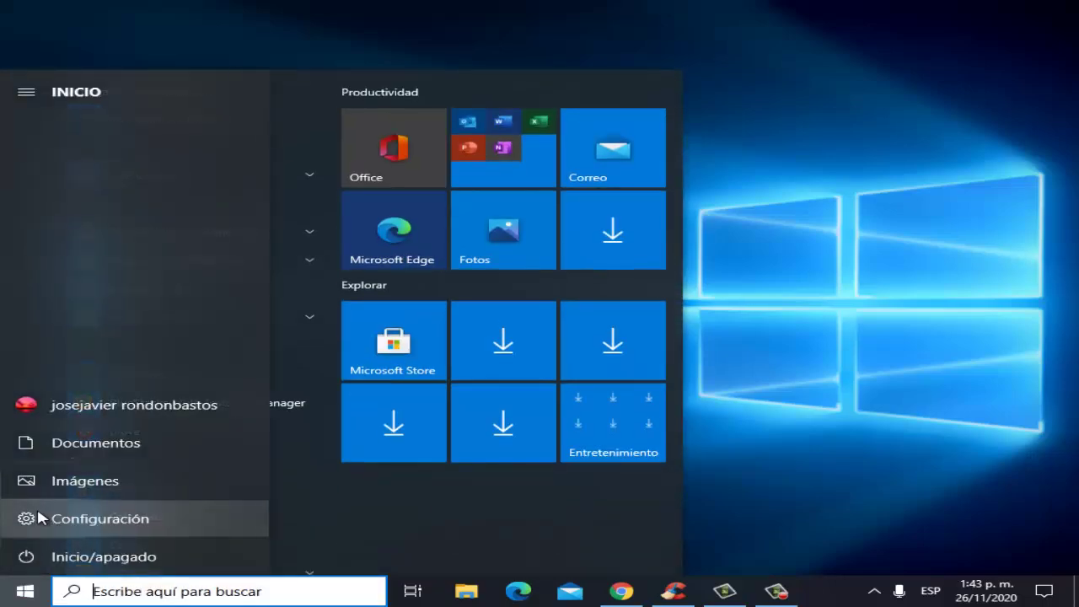
click(31, 519)
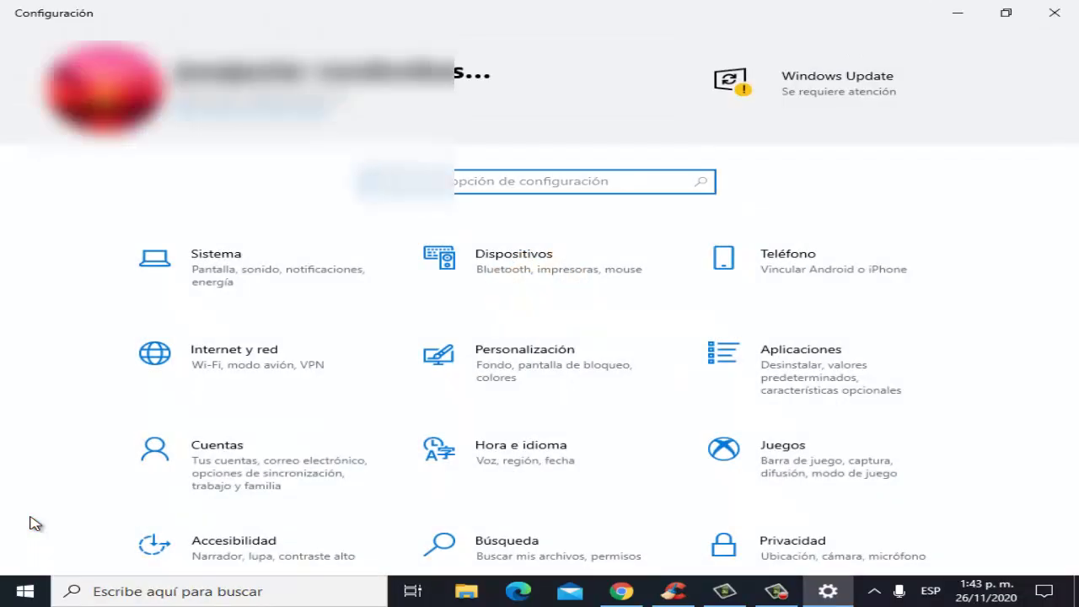
click(783, 358)
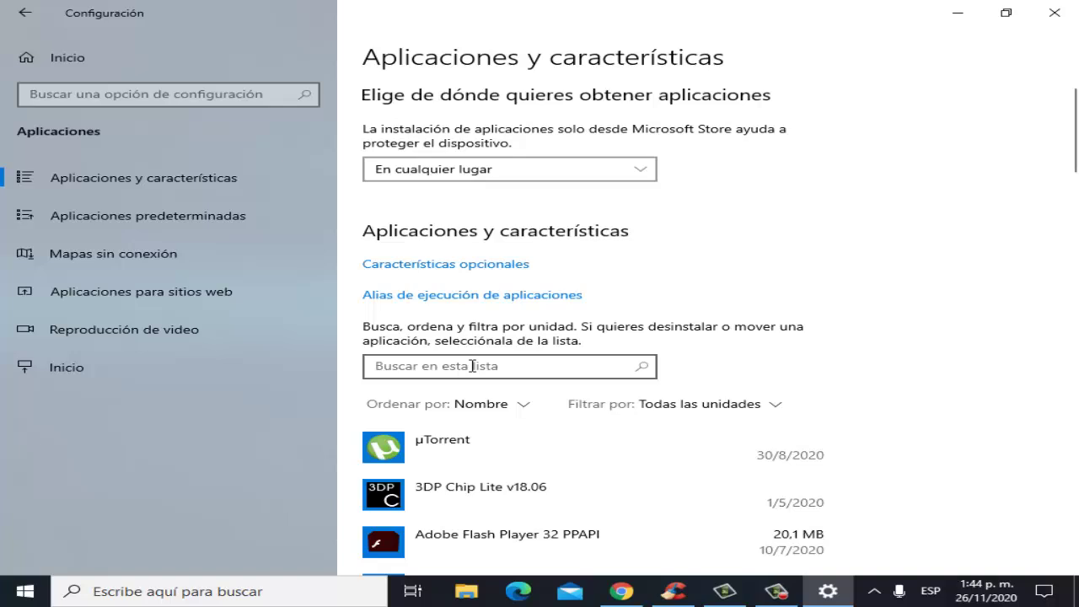
click(472, 365)
text(steam)
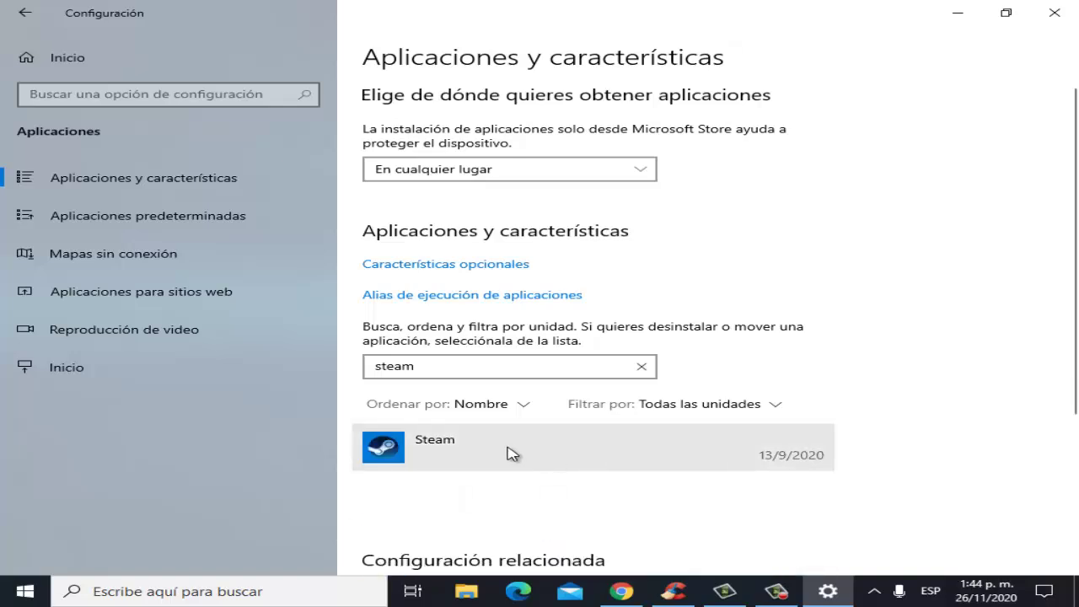
click(507, 454)
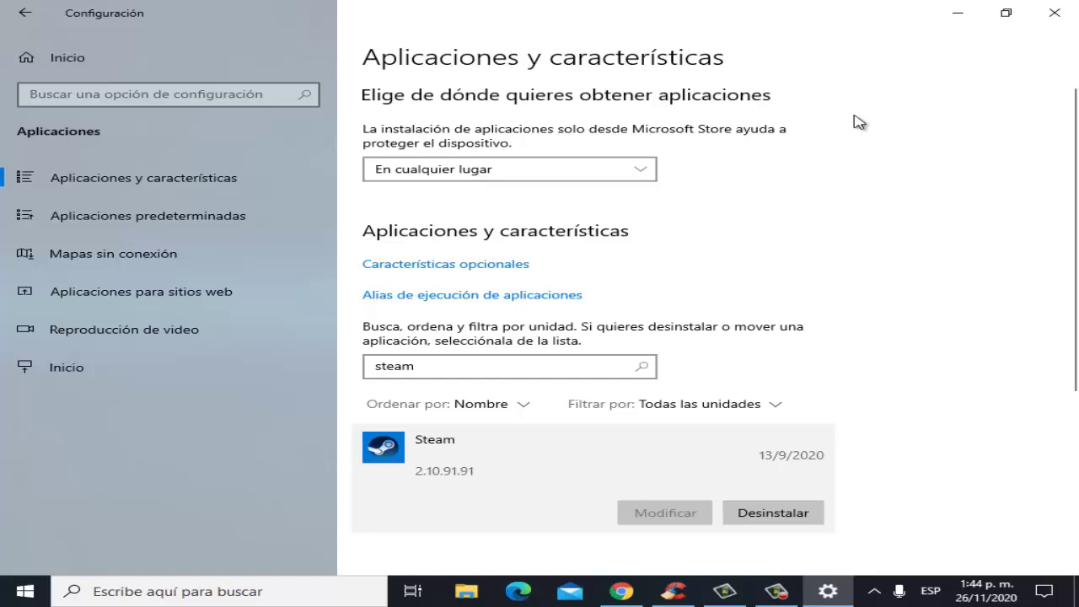
click(958, 21)
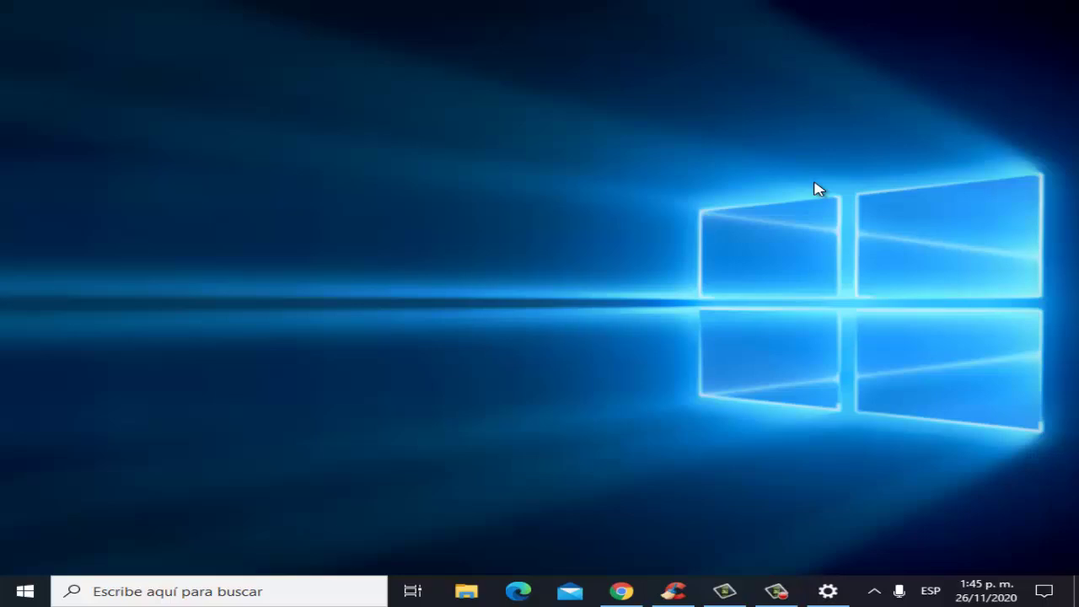
Find the Control Panel through Windows search and open its list of programs to uninstall
click(232, 588)
text(pan)
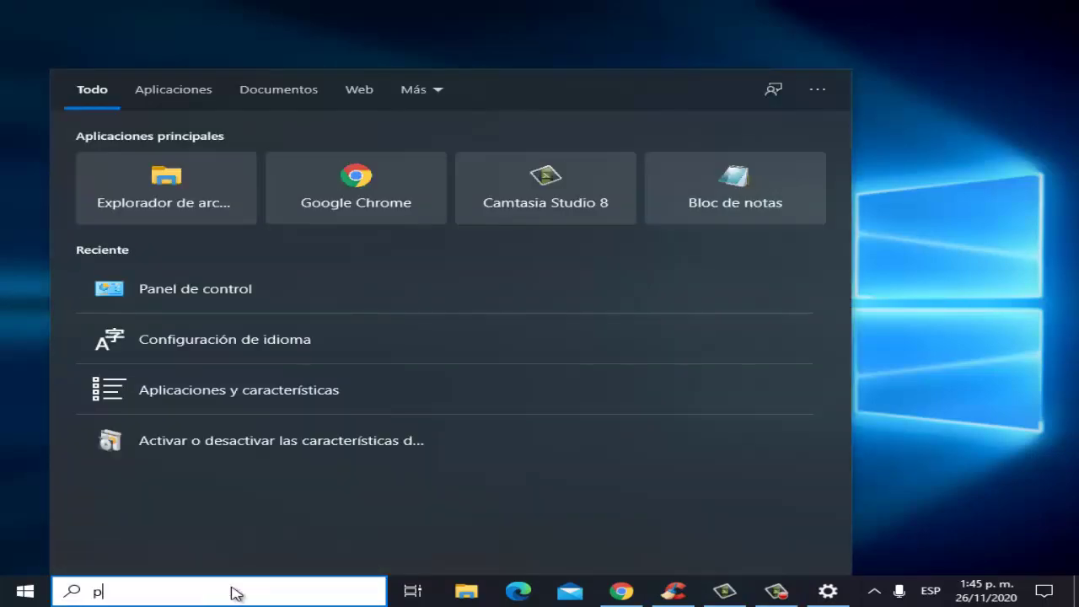
text(el de control)
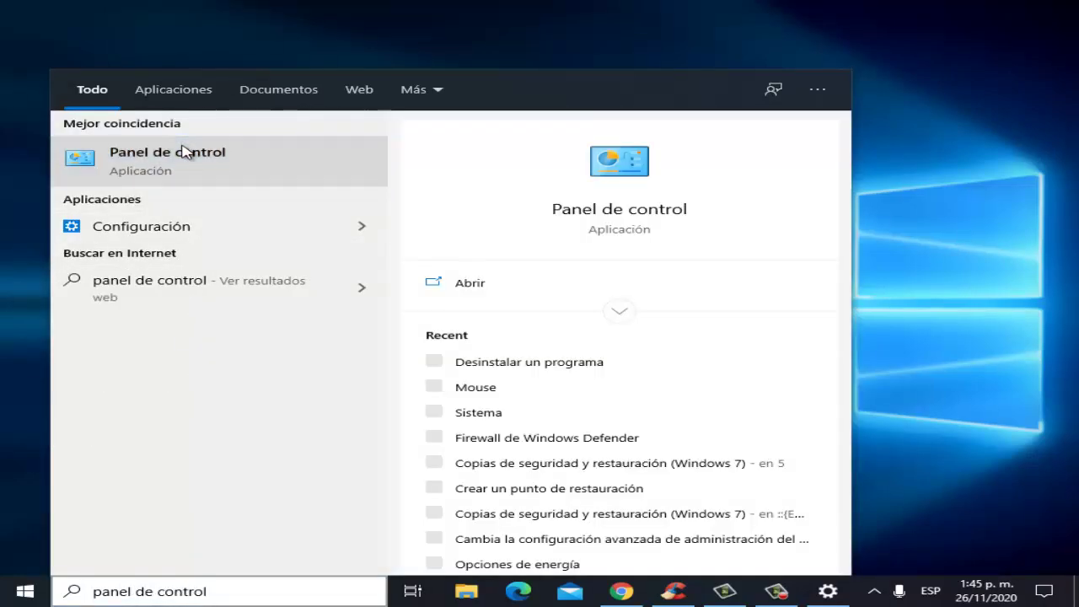
click(185, 152)
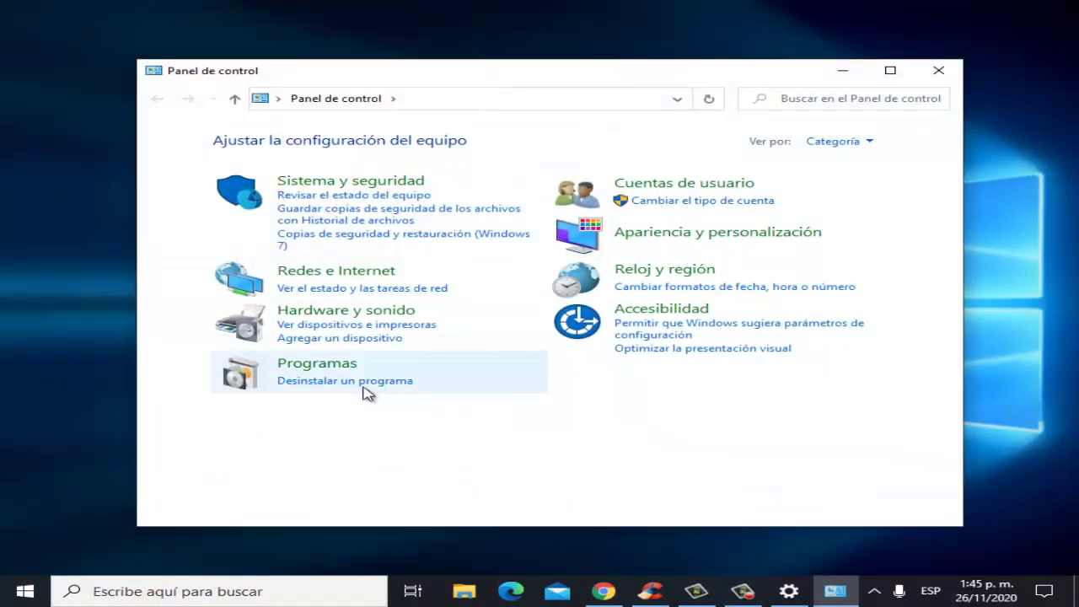
click(348, 388)
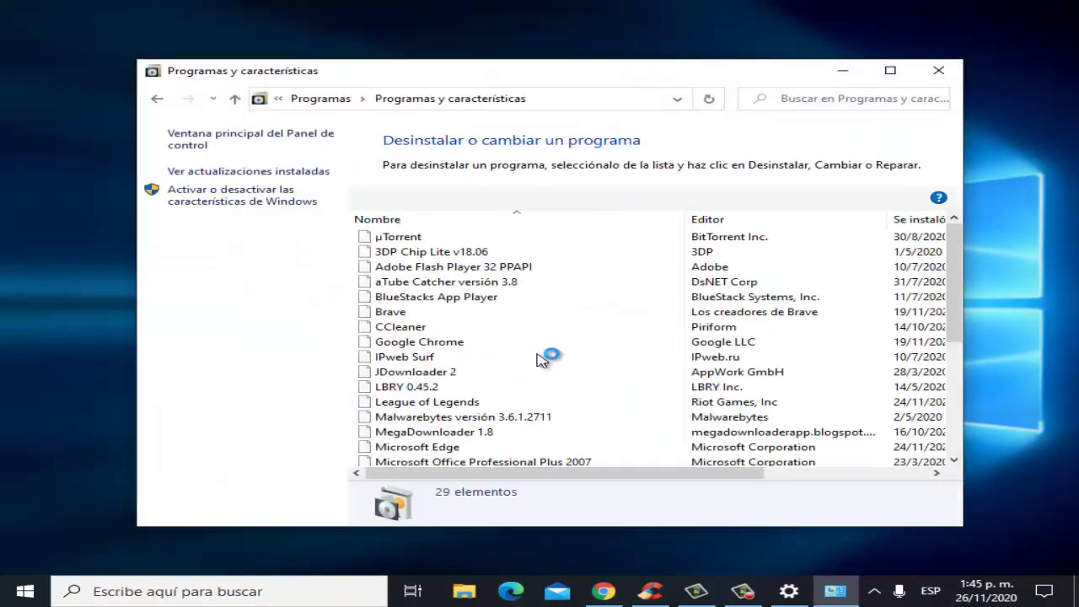
Try to uninstall Steam from the Programs and Features list, and close the window
scroll(494, 367, down, 3)
scroll(494, 368, down, 3)
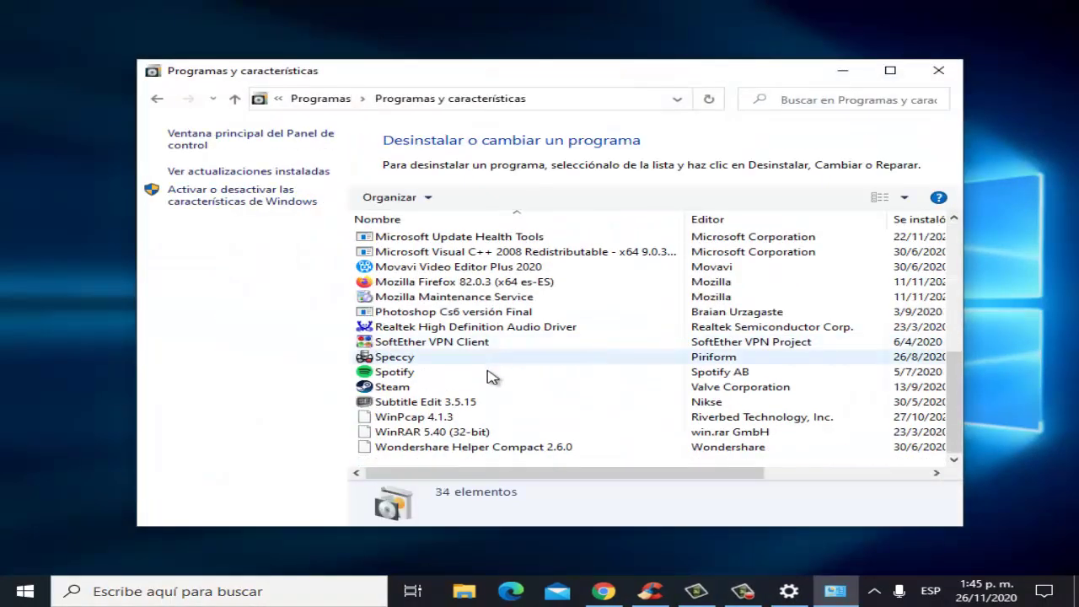
right_click(423, 393)
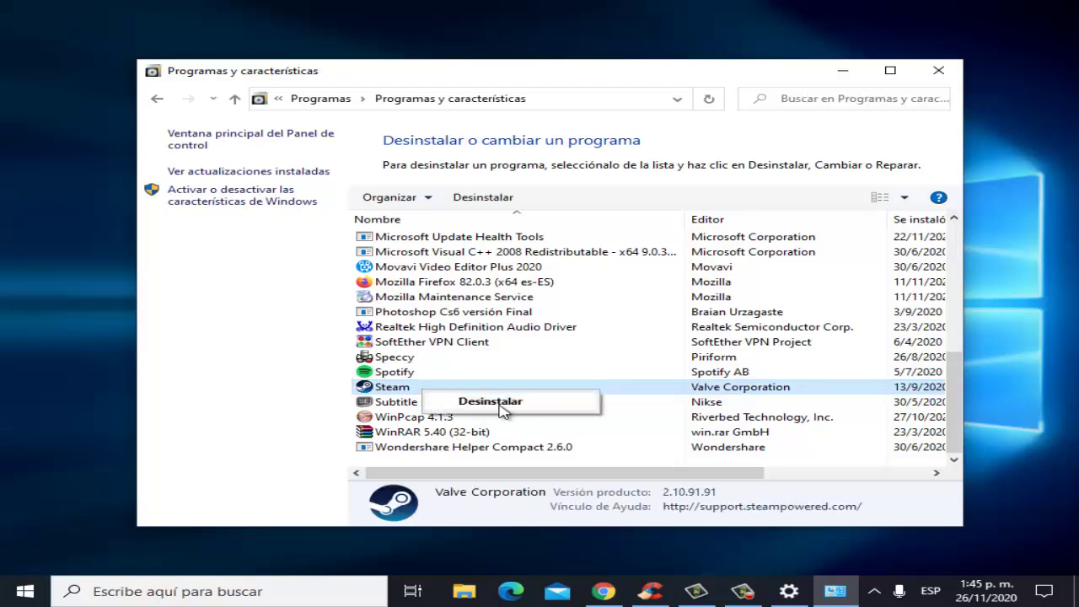
click(497, 402)
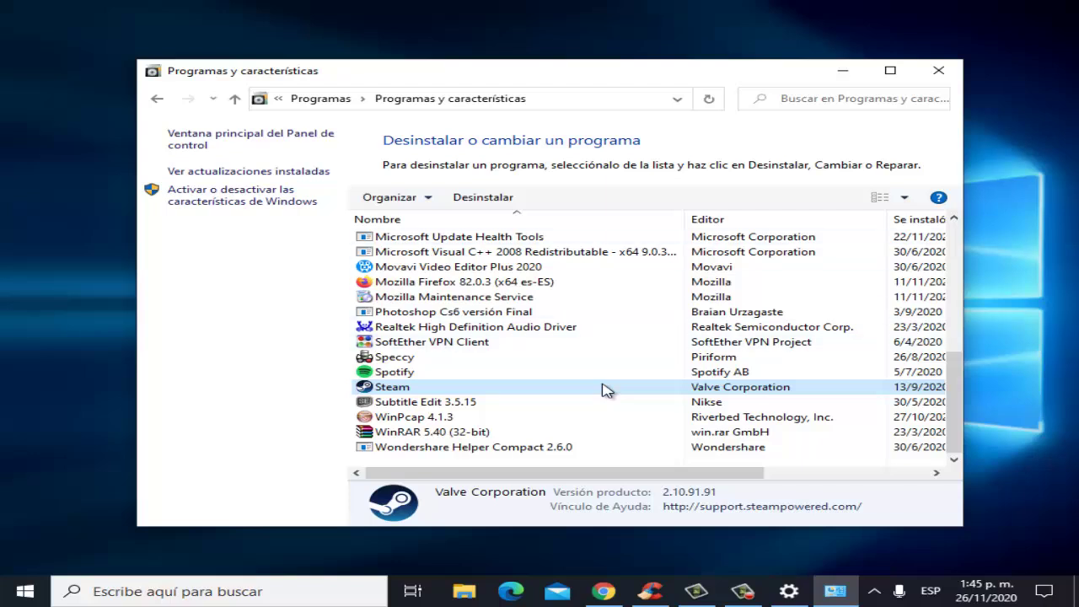
click(939, 73)
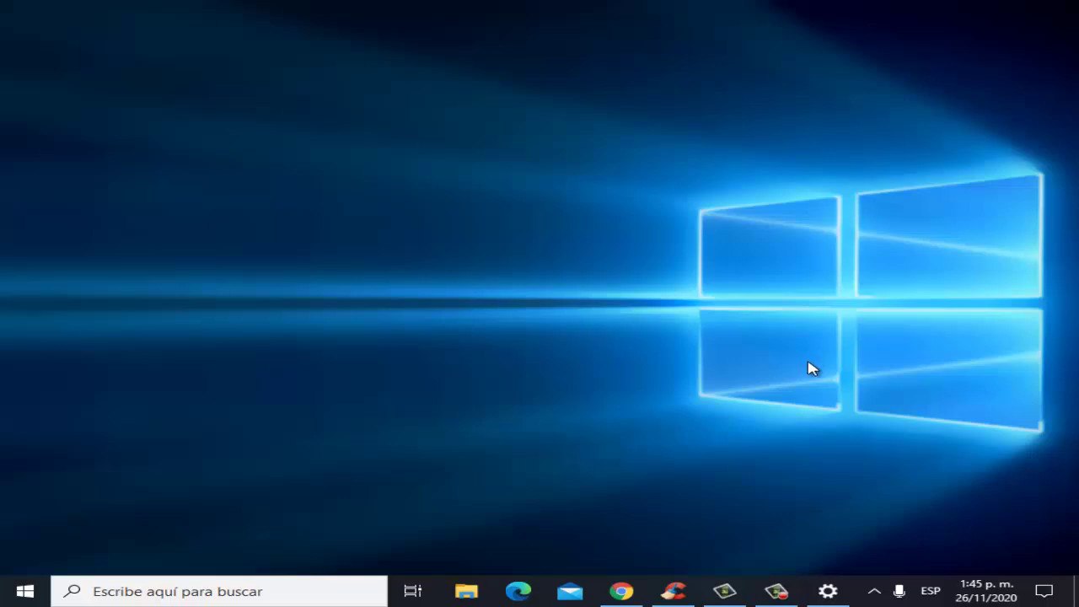
Switch to CCleaner, select Steam in its uninstall list to show the removal options, and close CCleaner
click(681, 595)
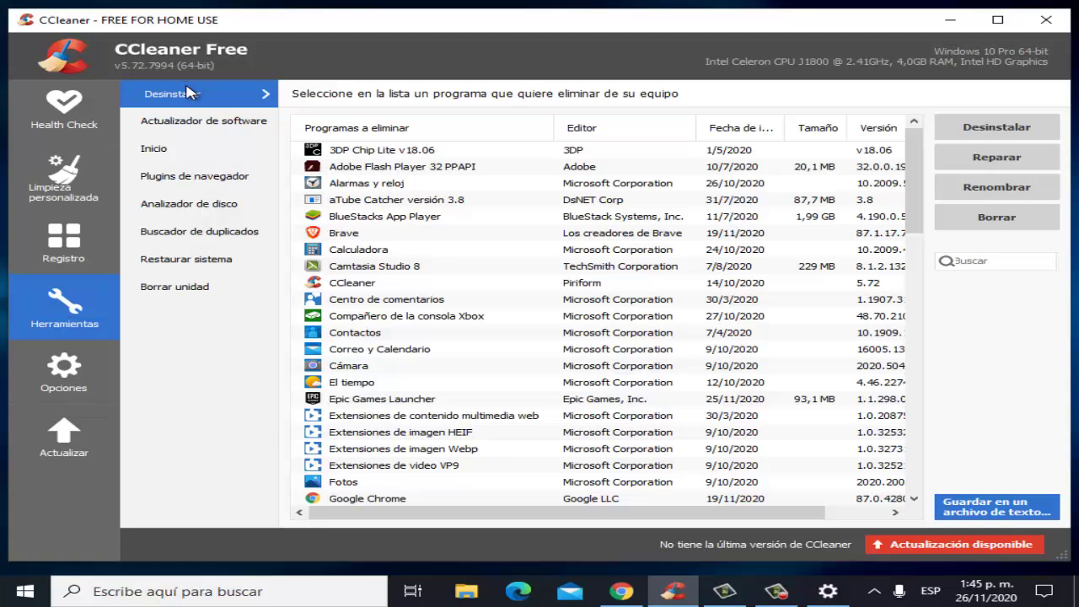
scroll(381, 334, down, 5)
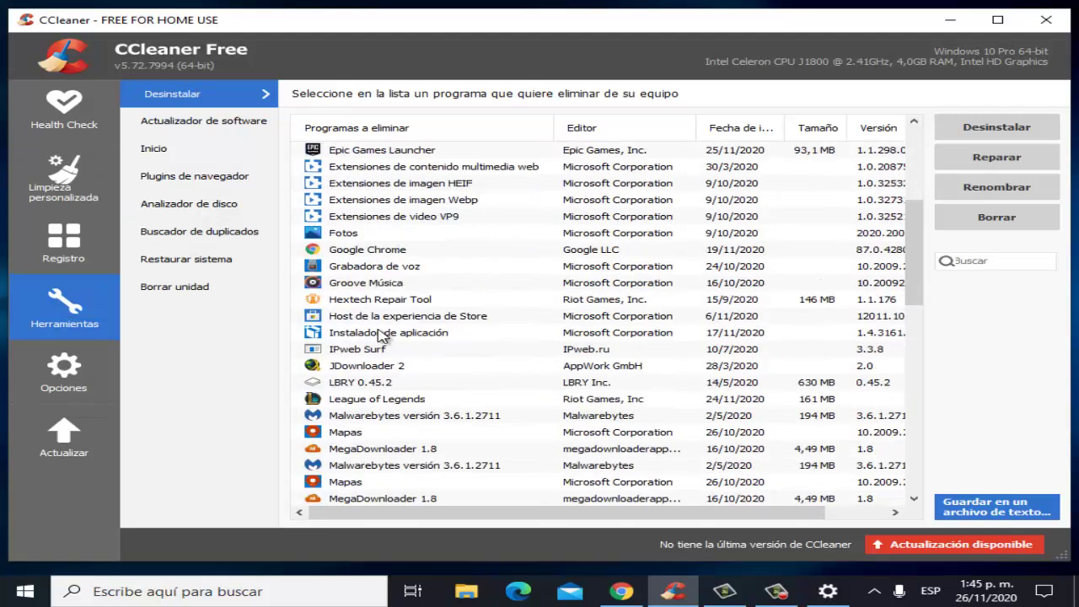
scroll(380, 335, down, 10)
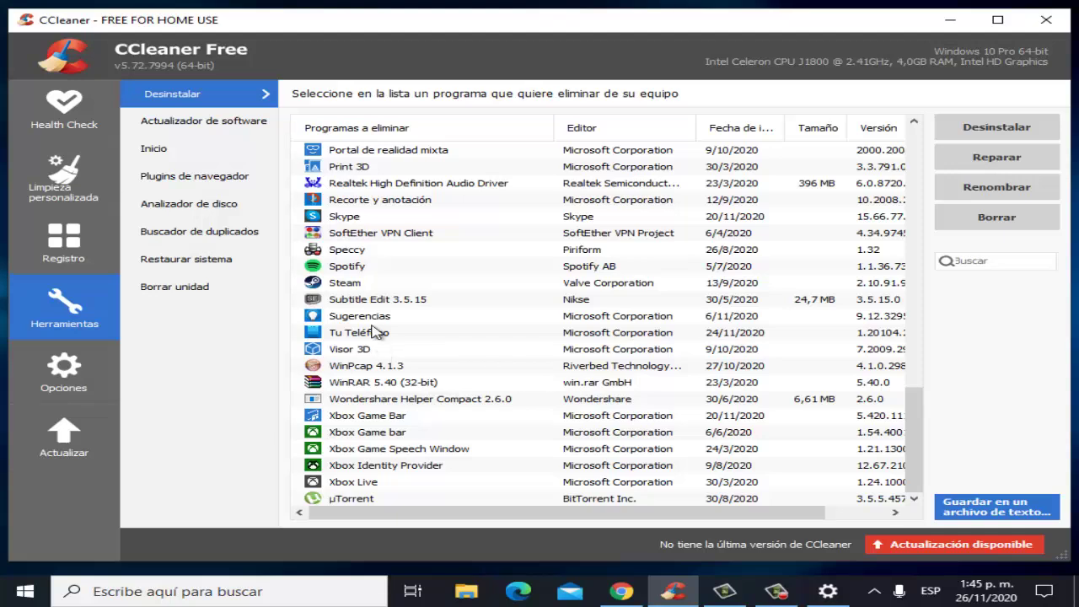
click(339, 283)
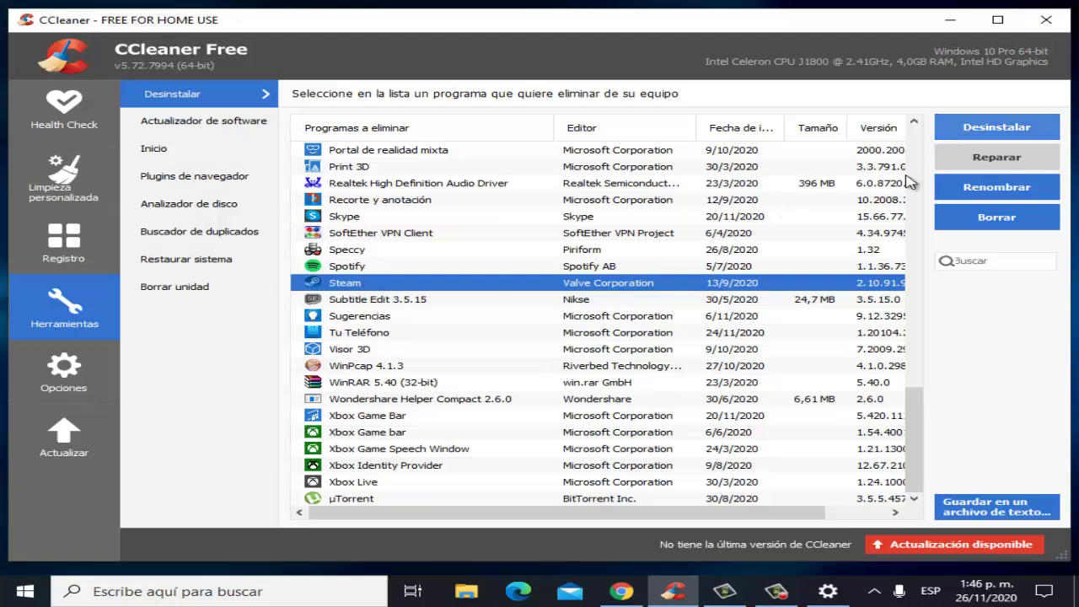
click(1049, 21)
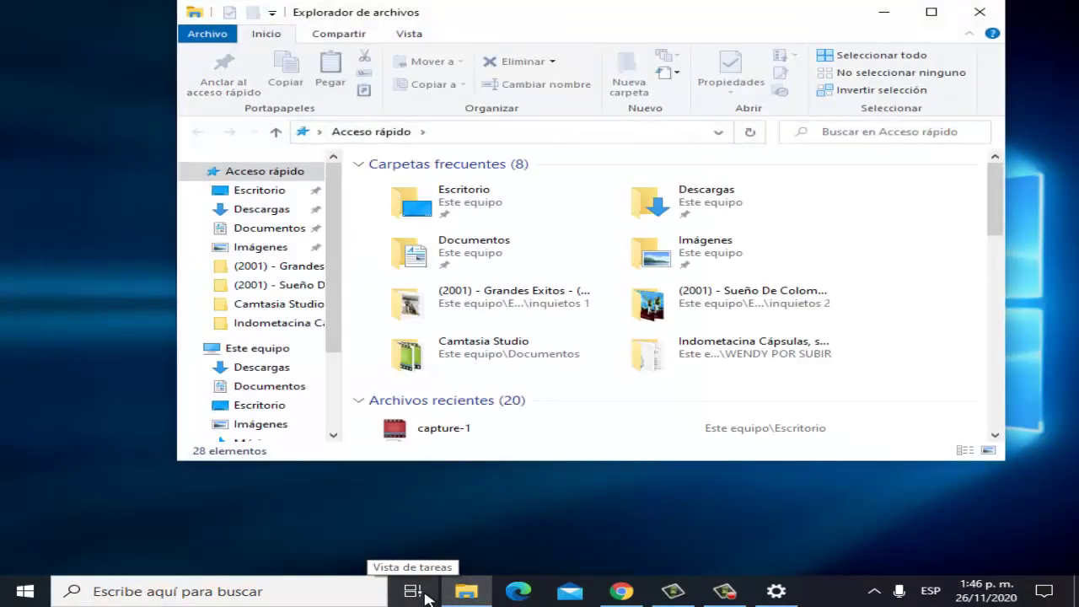
Maximize File Explorer and open the Archivos de programa (x86) folder on Disco local (C:)
click(250, 353)
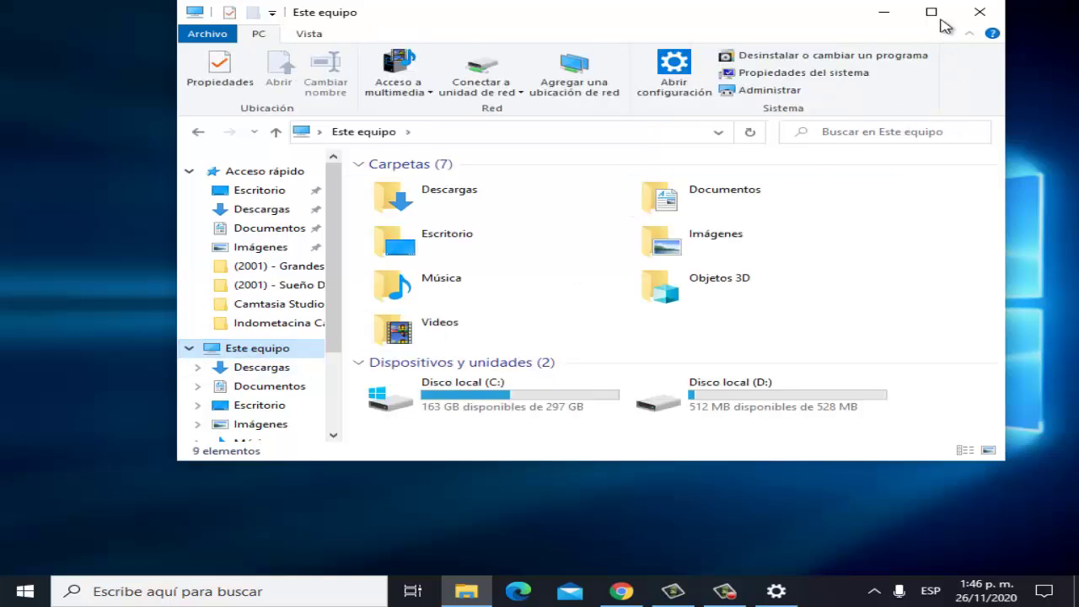
click(934, 13)
double_click(272, 363)
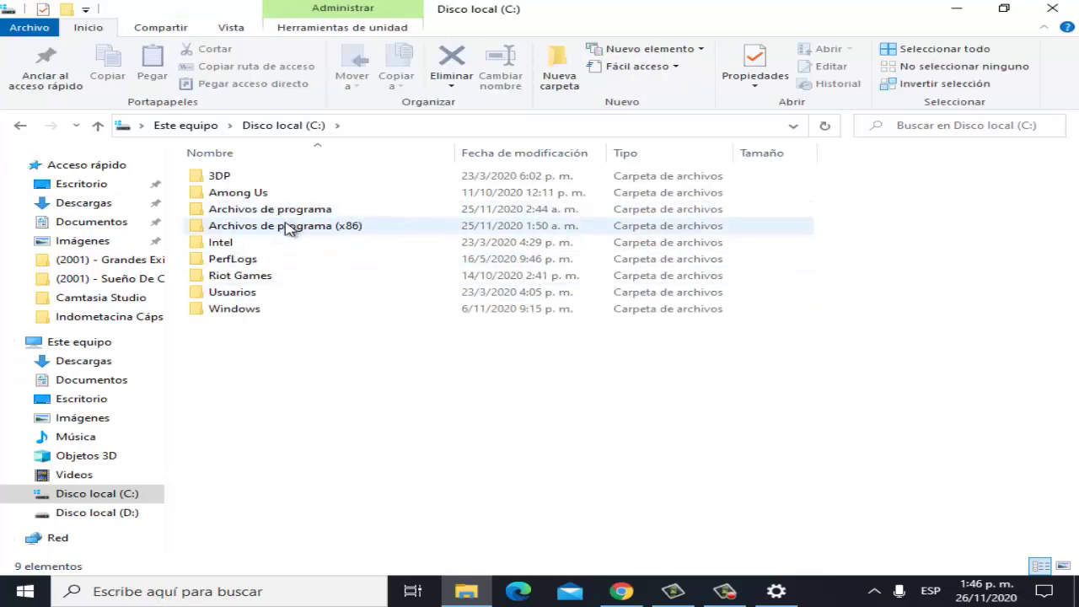
mouse_move(297, 231)
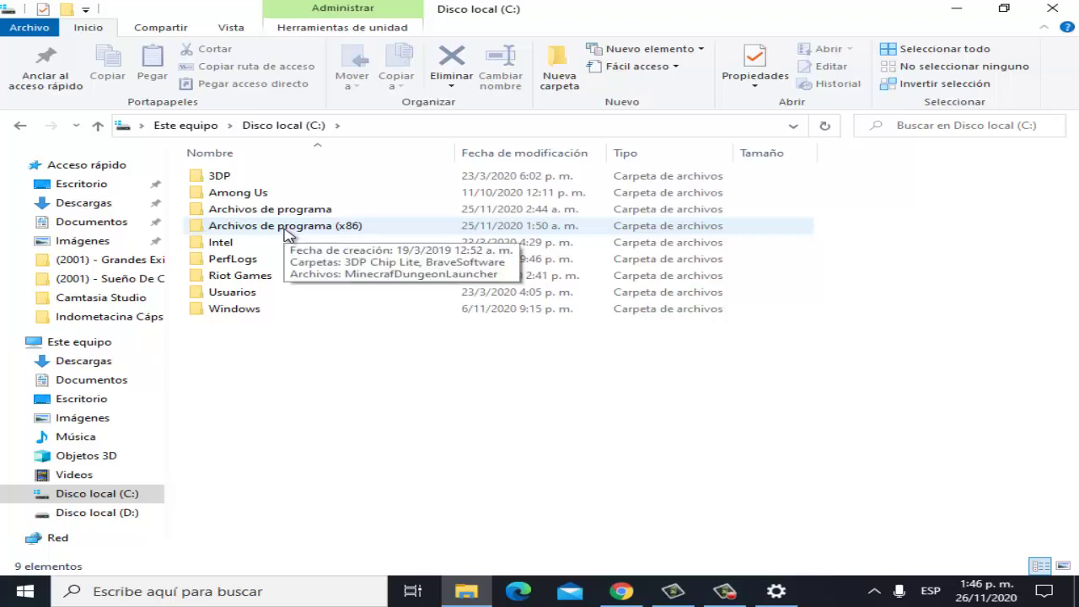
double_click(287, 228)
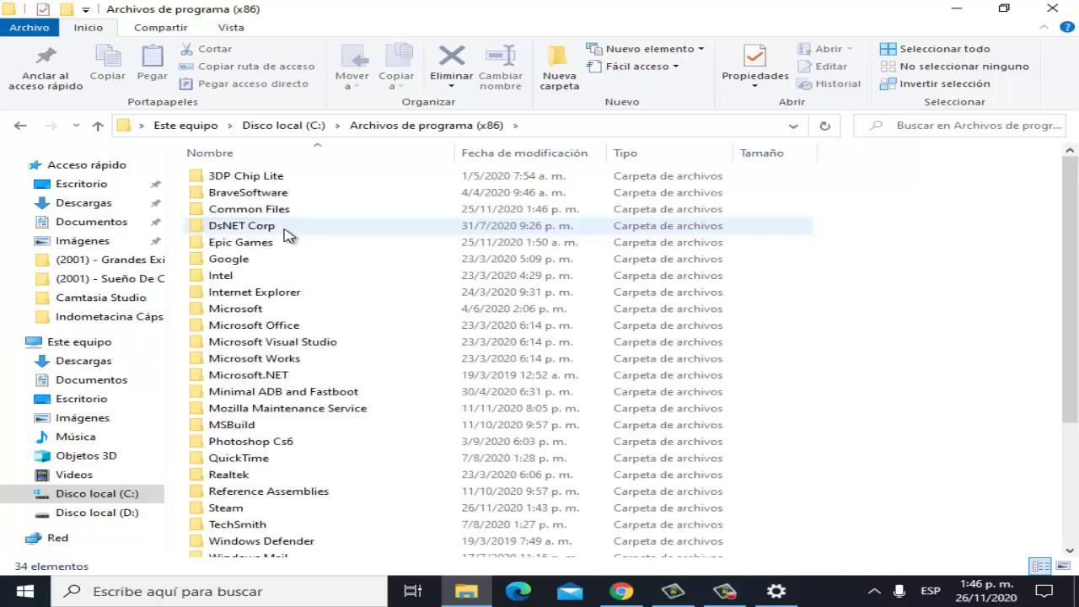
Locate the Steam folder, display its available actions such as Eliminar, dismiss them, and close File Explorer
scroll(307, 337, down, 4)
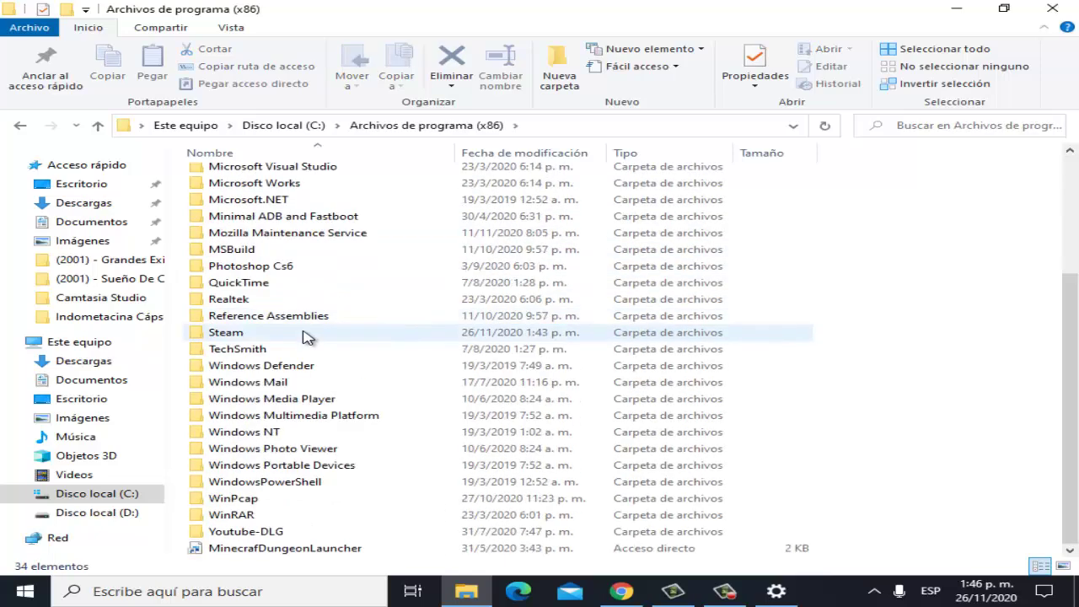
click(226, 332)
right_click(247, 333)
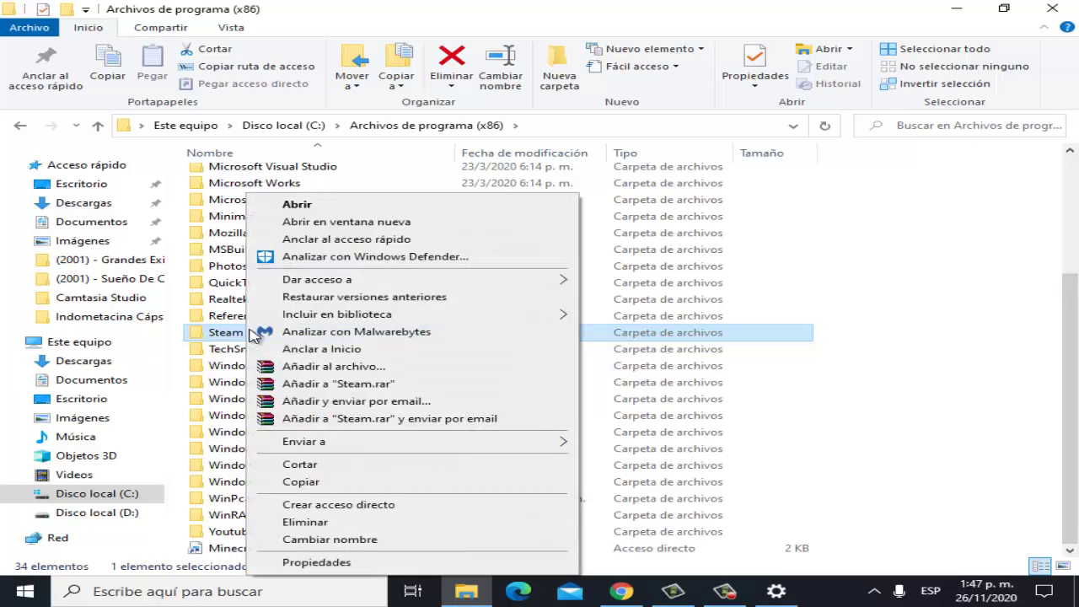
click(877, 247)
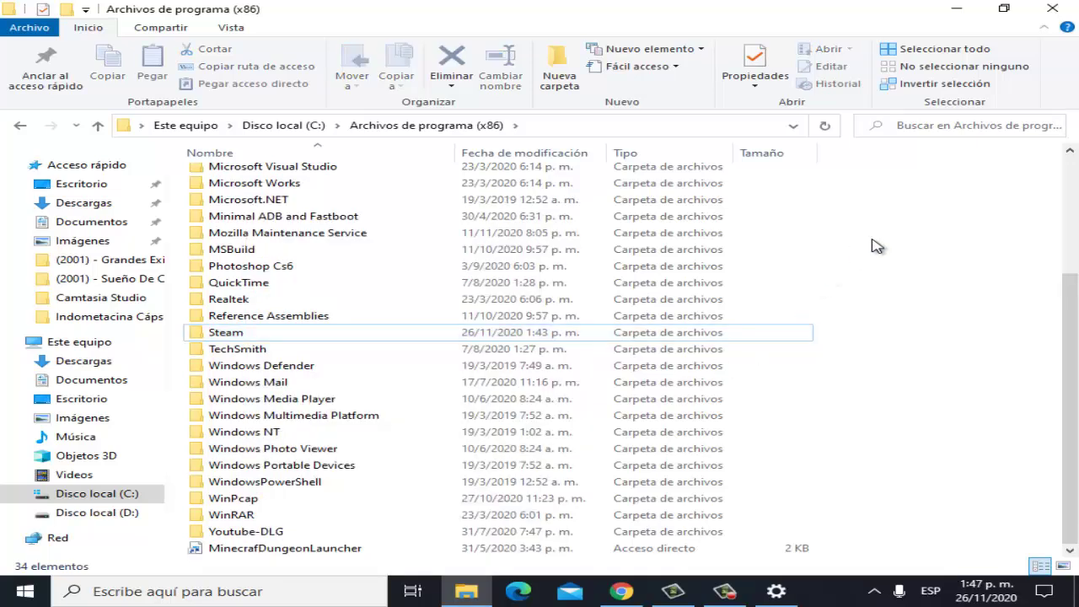
click(1059, 7)
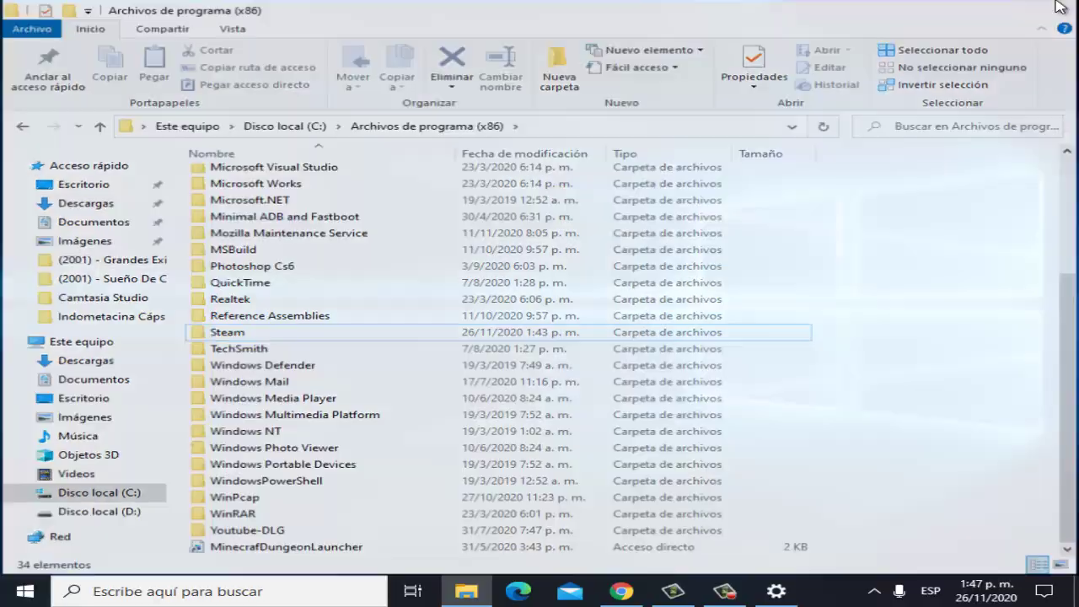